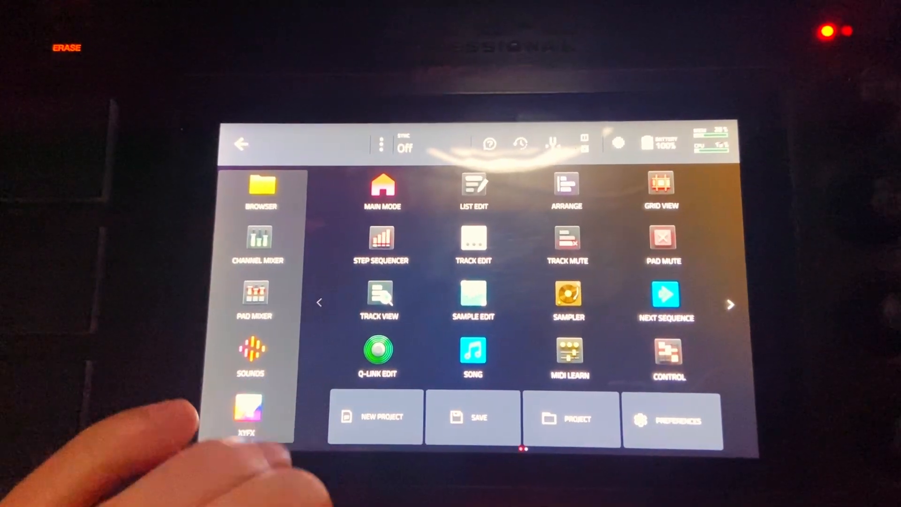
# Export an audio mixdown of bars 1 to 29 as separate tracks with submixes and returns, in 24-bit, 44.1 kHz WAV.
pyautogui.click(463, 422)
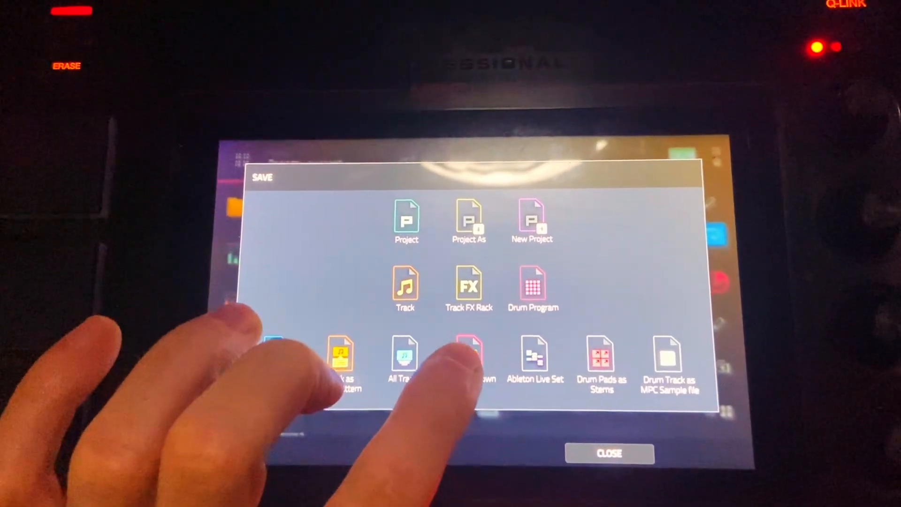
pyautogui.click(451, 383)
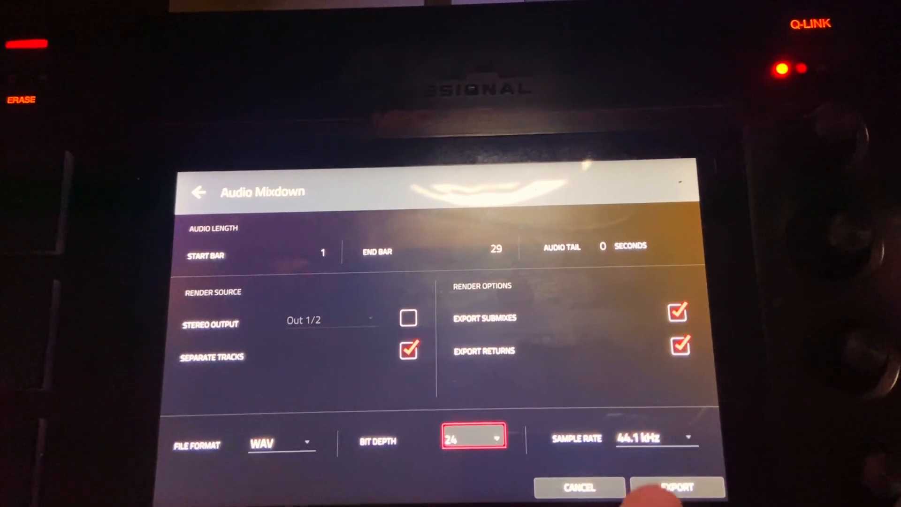
pyautogui.click(675, 492)
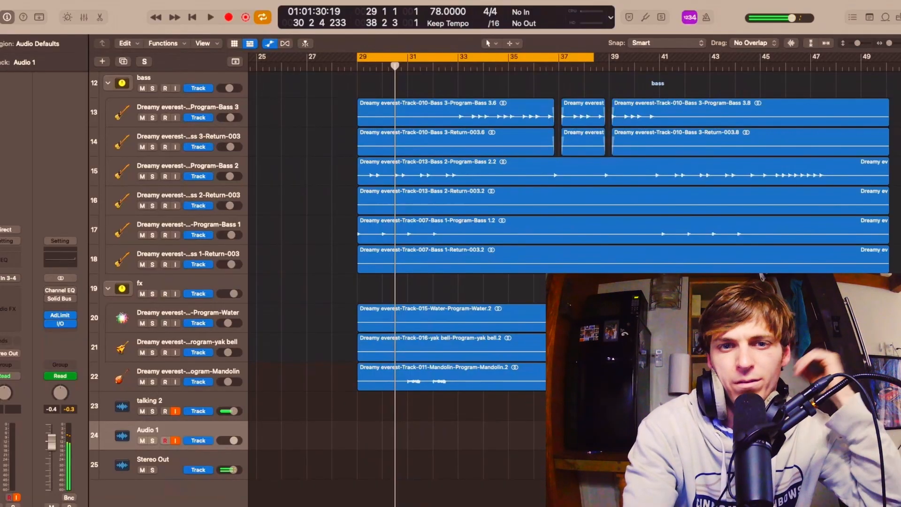
# Stop playback, go to the keys tracks at bar 1 and hide the track automation.
pyautogui.press('space')
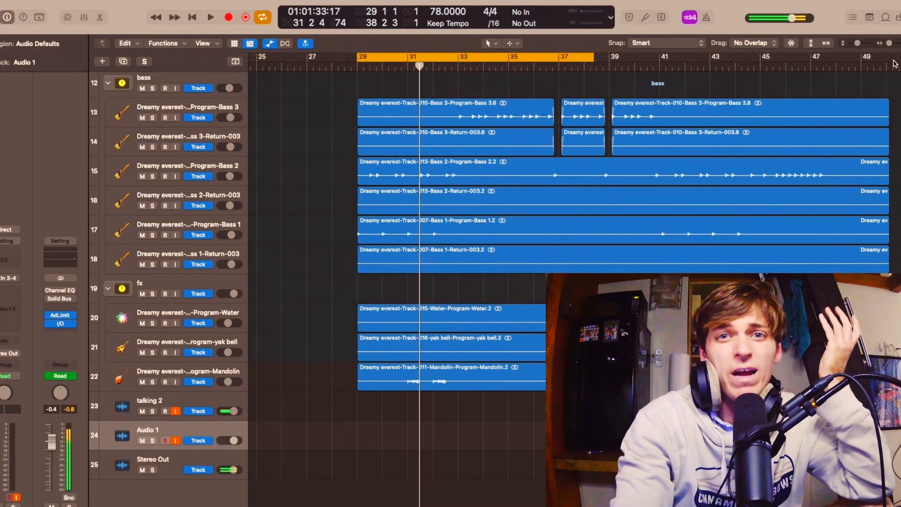
pyautogui.hscroll(-15, 786, 227)
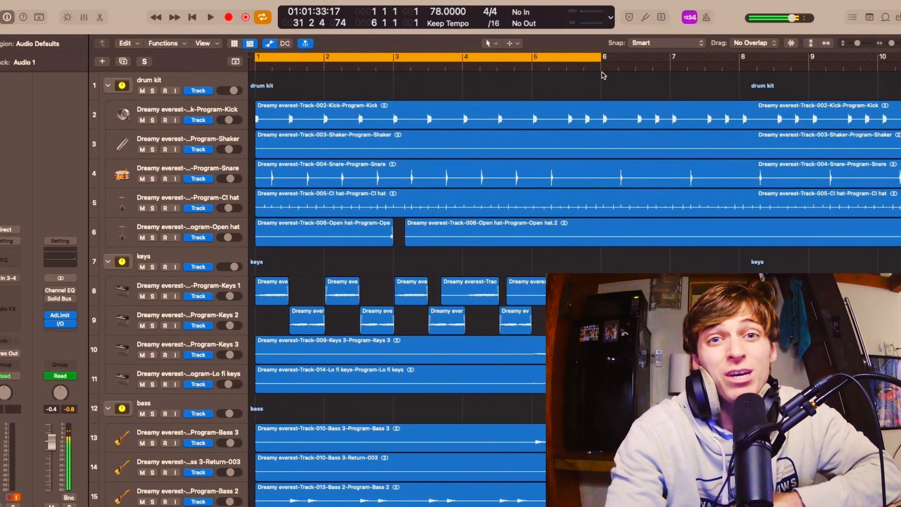
pyautogui.scroll(10, 443, 248)
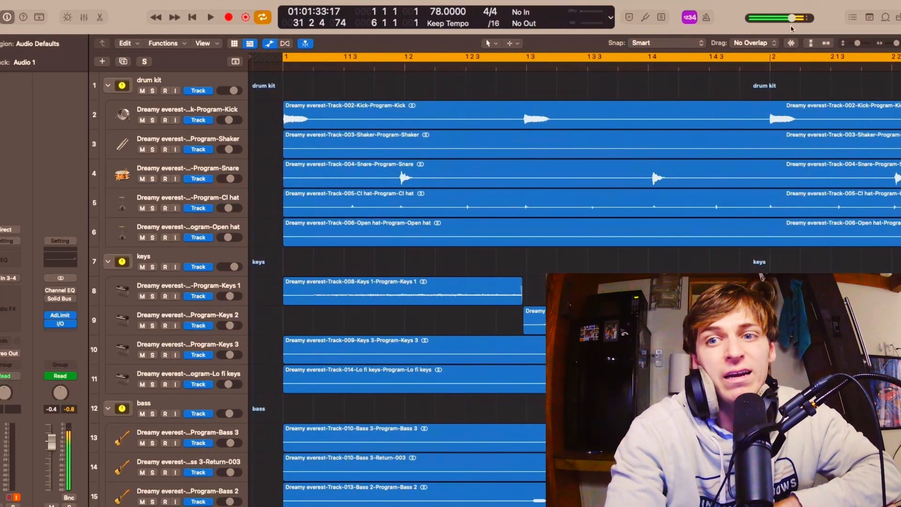
pyautogui.moveTo(858, 44); pyautogui.dragTo(867, 43)
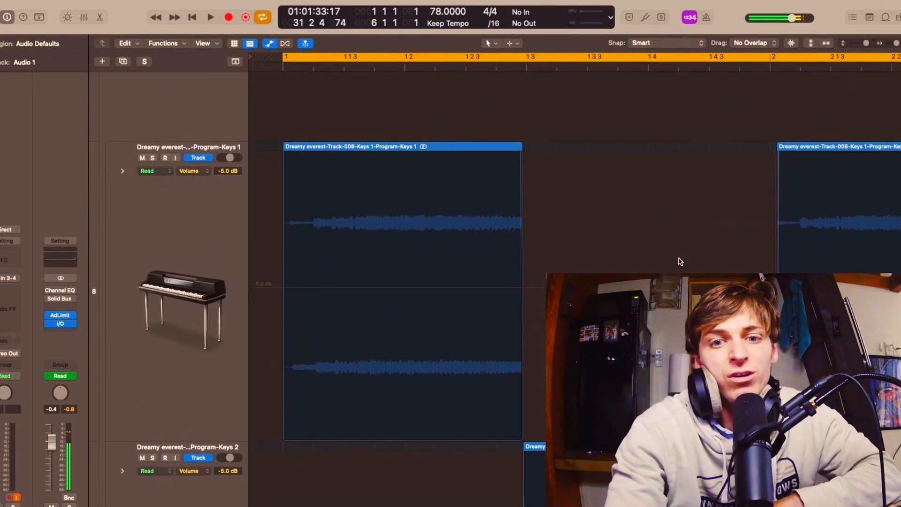
pyautogui.press('a')
pyautogui.scroll(-3, 681, 262)
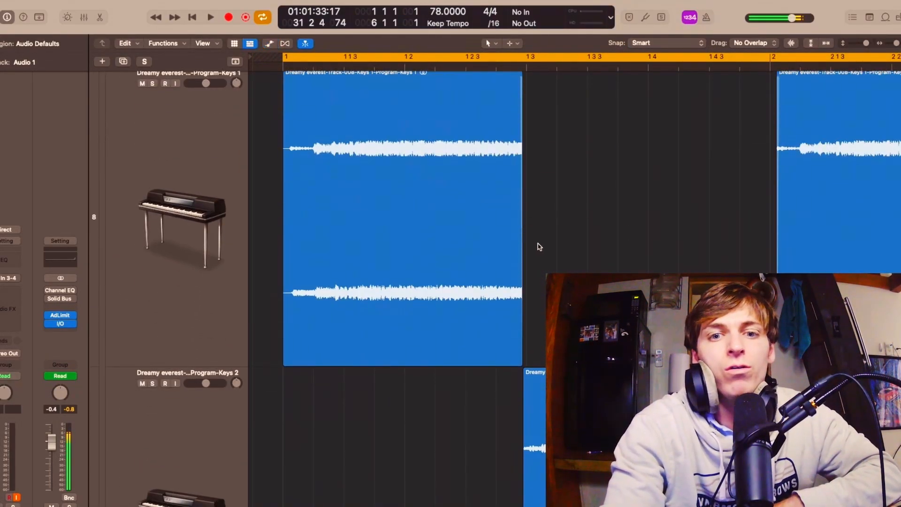
# Resize the track height to show the alternating Keys 1 and Keys 2 waveforms in the first bars together.
pyautogui.moveTo(866, 50); pyautogui.dragTo(862, 50)
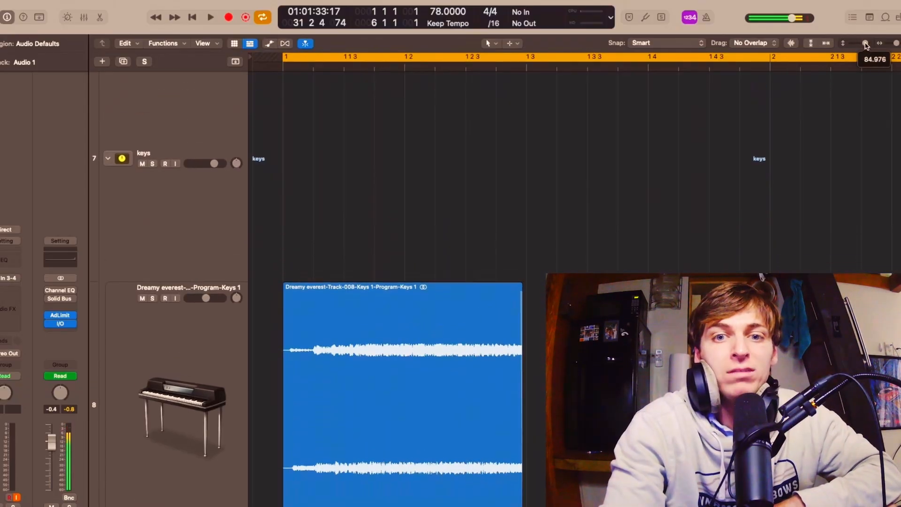
pyautogui.scroll(-5, 765, 196)
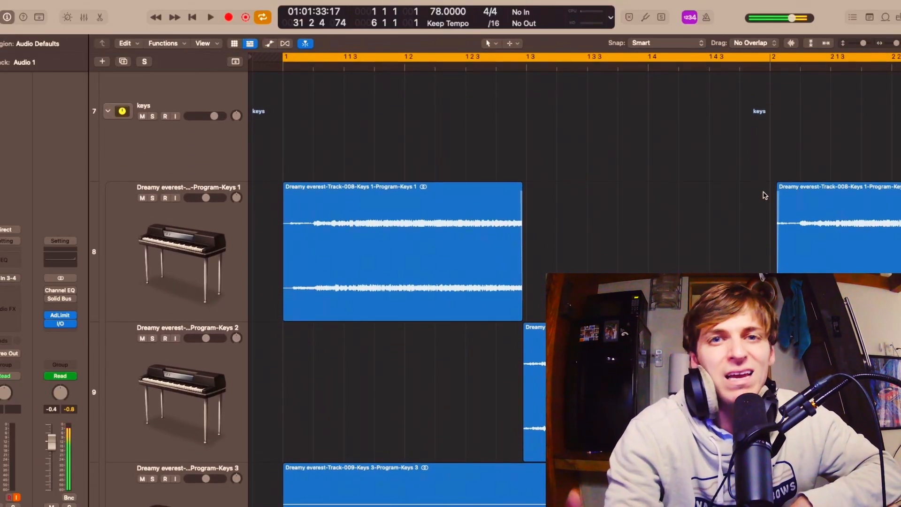
pyautogui.moveTo(863, 43); pyautogui.dragTo(855, 43)
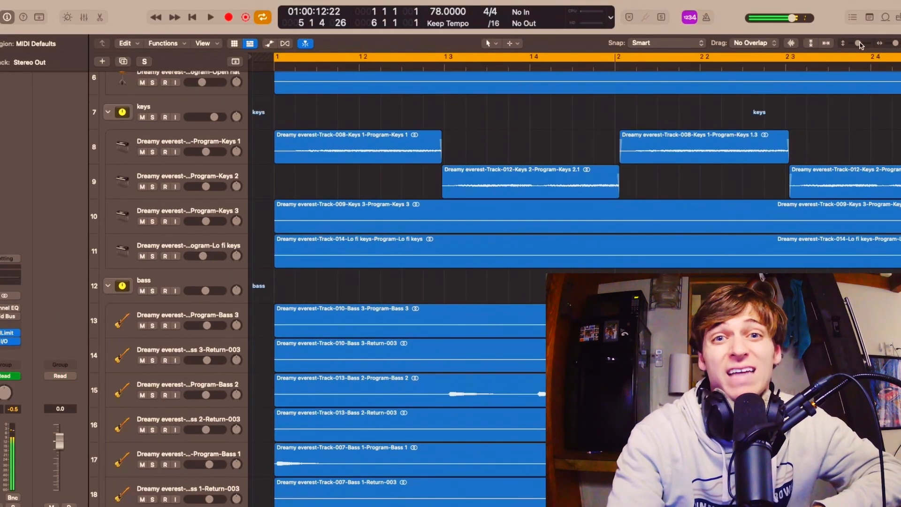
pyautogui.moveTo(859, 43); pyautogui.dragTo(862, 43)
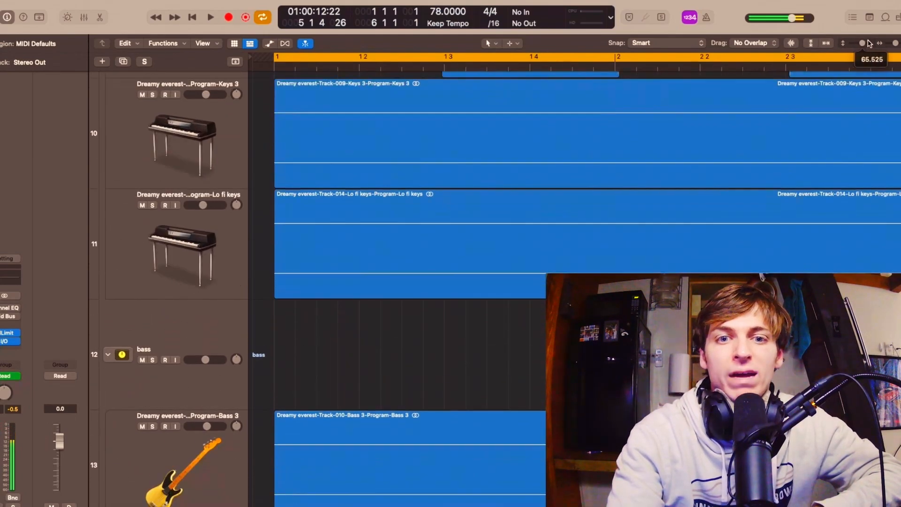
pyautogui.scroll(5, 656, 215)
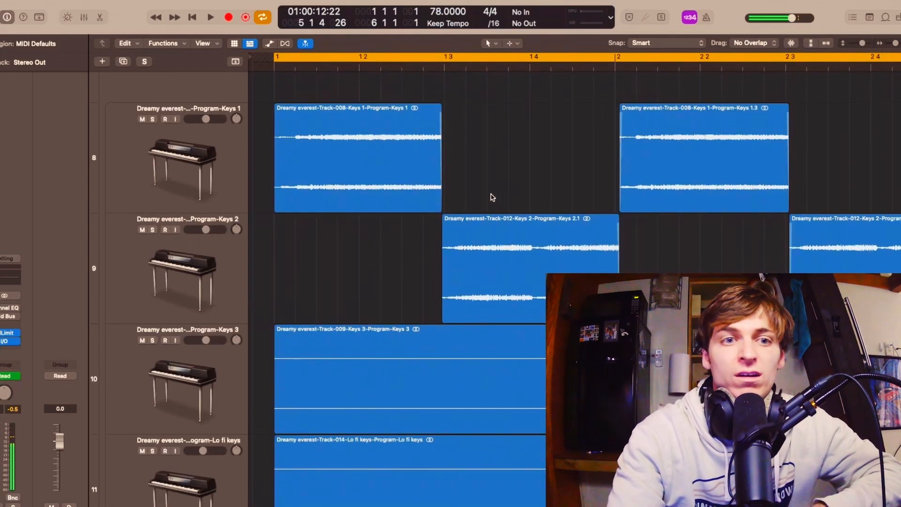
# Extend the ends of the first Keys 1 region and the first Keys 2 region so they overlap the chord that follows.
pyautogui.moveTo(440, 193); pyautogui.dragTo(546, 201)
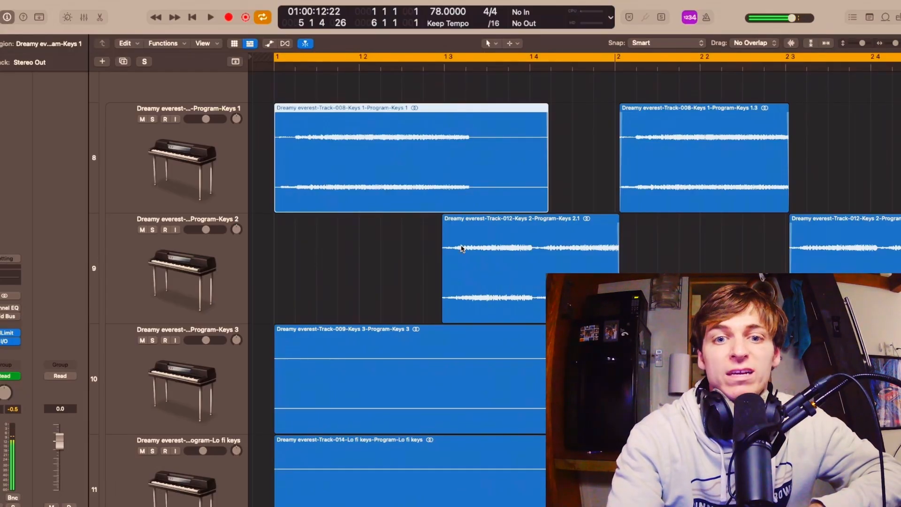
pyautogui.moveTo(617, 294); pyautogui.dragTo(711, 293)
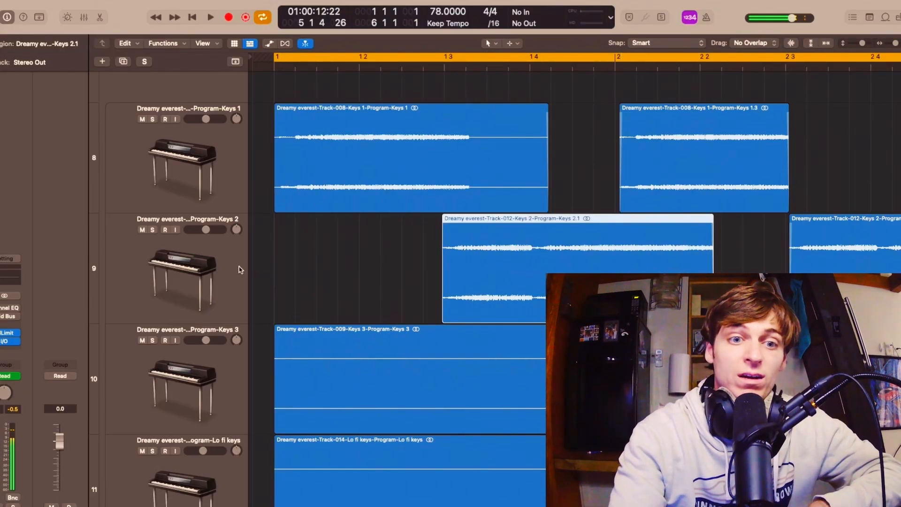
pyautogui.click(239, 269)
pyautogui.click(662, 159)
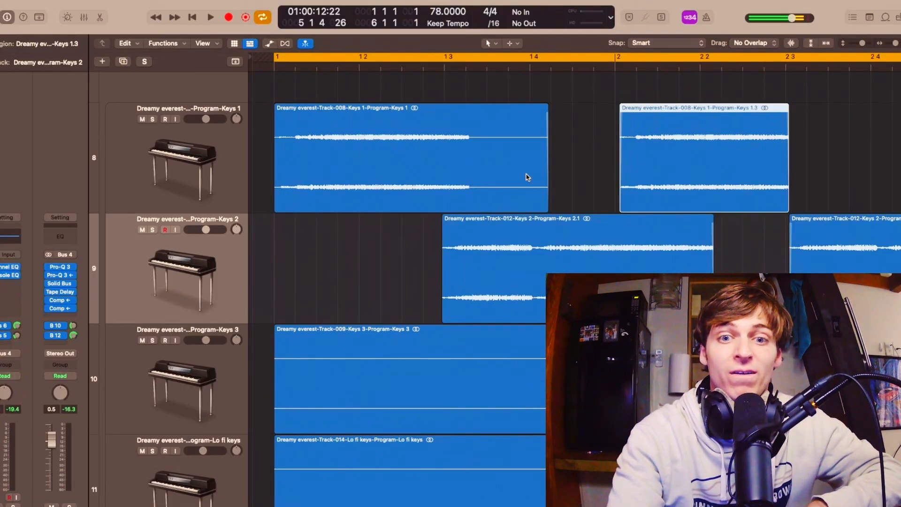
# Undo the extensions of the first Keys 1 and Keys 2 regions.
pyautogui.hscroll(2, 529, 237)
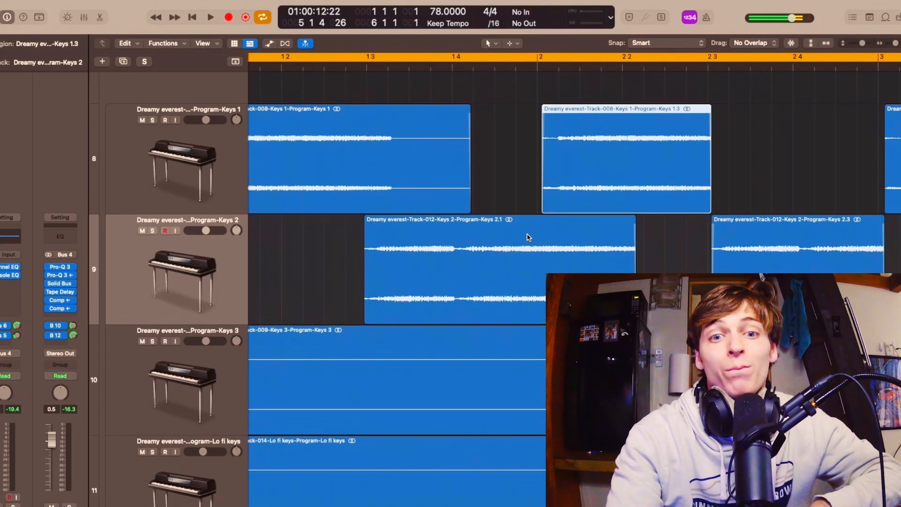
pyautogui.scroll(-3, 529, 237)
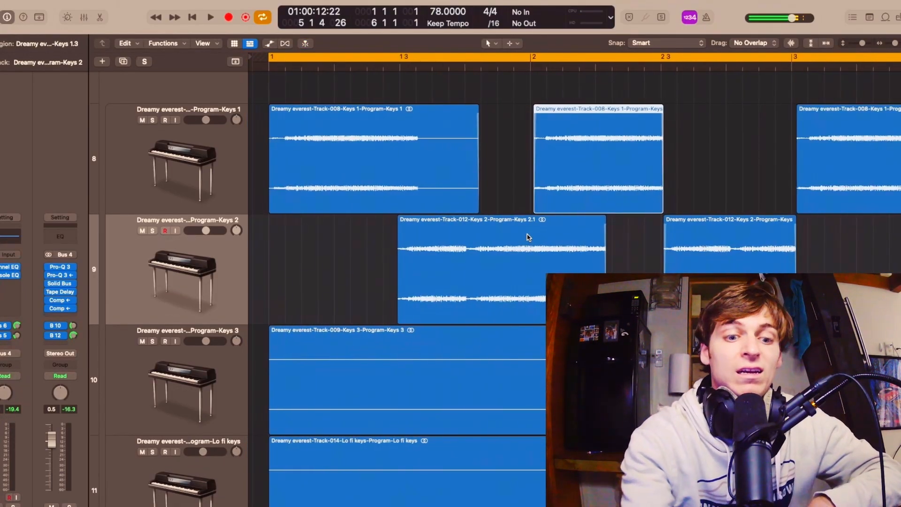
pyautogui.scroll(1, 526, 229)
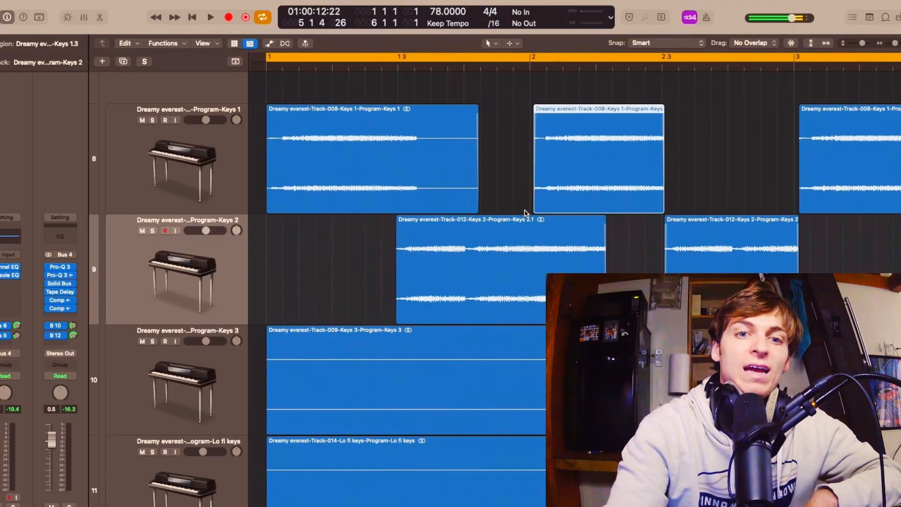
pyautogui.scroll(2, 524, 212)
pyautogui.hscroll(-3, 525, 212)
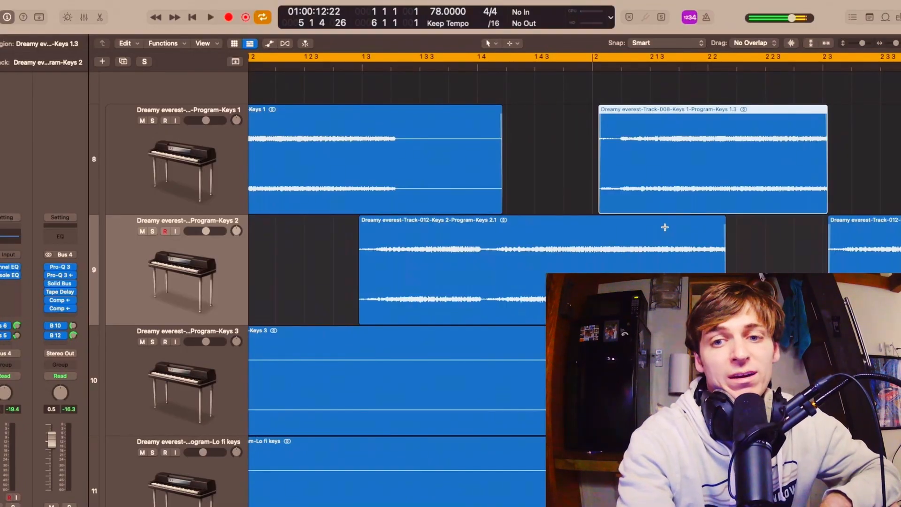
pyautogui.press('super+z')
pyautogui.press('super+z')
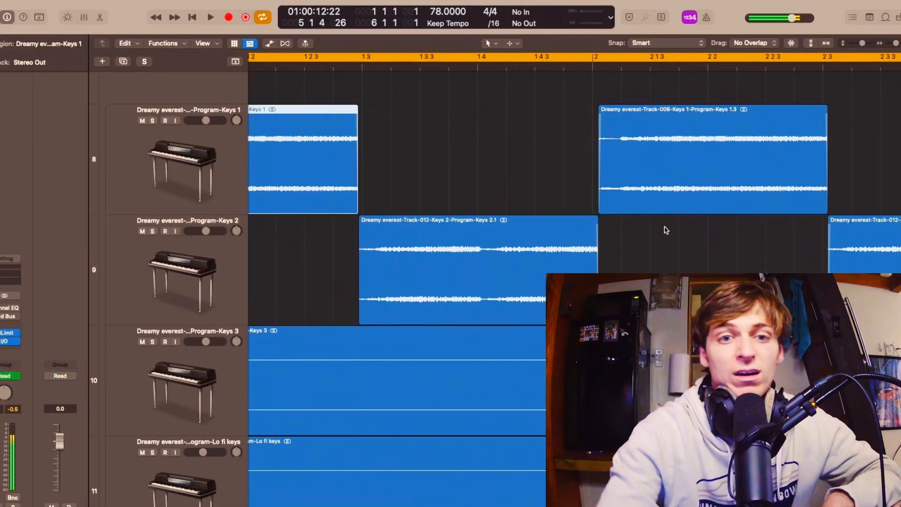
# Examine the cut where the first Keys 1 region ends and the first Keys 2 region starts, near beat 3 of bar 1.
pyautogui.hscroll(-5, 666, 230)
pyautogui.scroll(4, 666, 230)
pyautogui.hscroll(8, 665, 230)
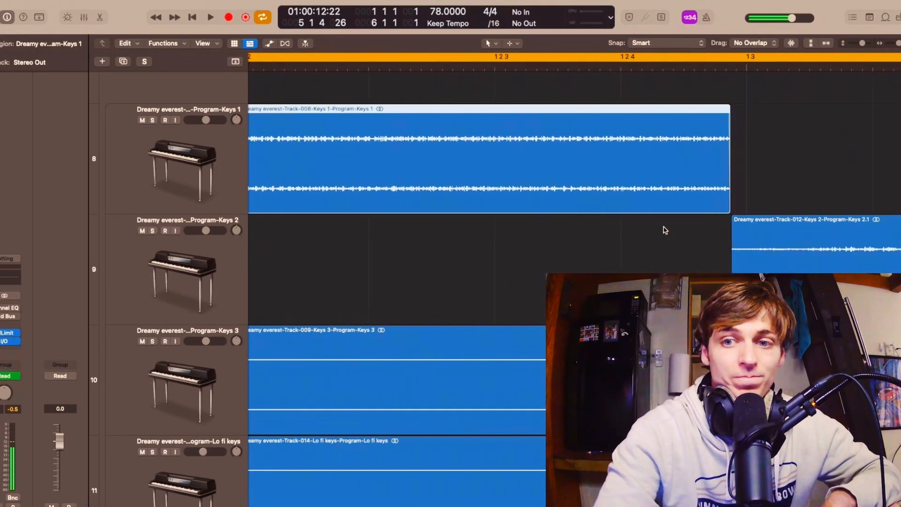
pyautogui.click(751, 192)
pyautogui.click(699, 174)
pyautogui.hscroll(3, 668, 203)
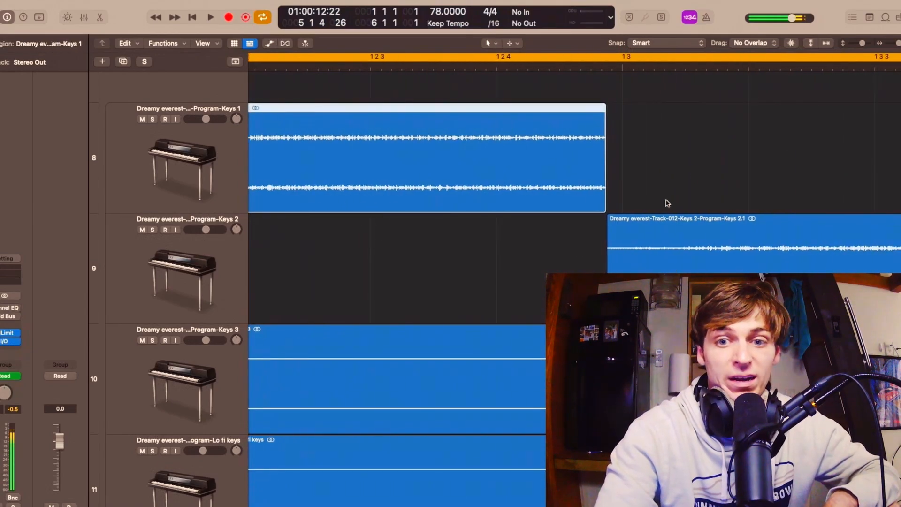
pyautogui.hscroll(2, 662, 258)
pyautogui.click(657, 263)
pyautogui.hscroll(2, 657, 263)
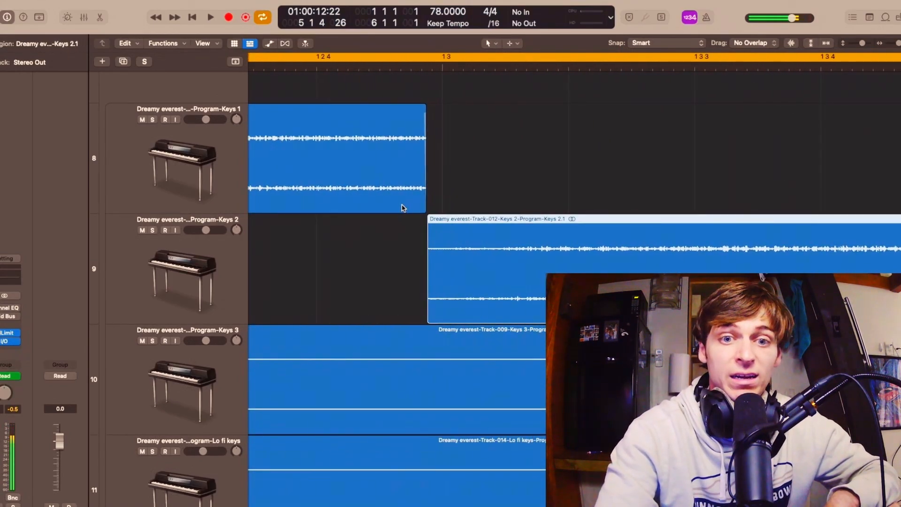
pyautogui.click(383, 184)
# Examine the cut from Keys 2 back to Keys 1 near bar 2 and the alternating regions across the arrangement.
pyautogui.hscroll(8, 382, 184)
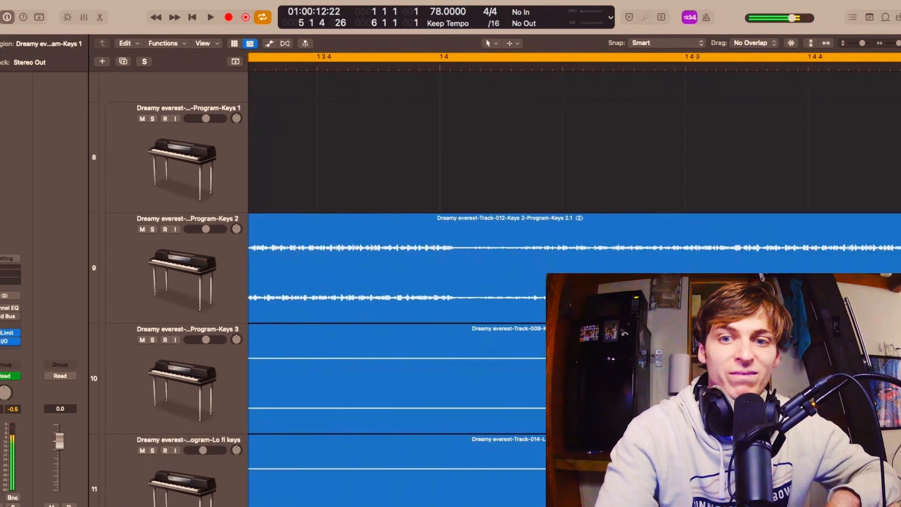
pyautogui.hscroll(10, 575, 197)
pyautogui.click(406, 248)
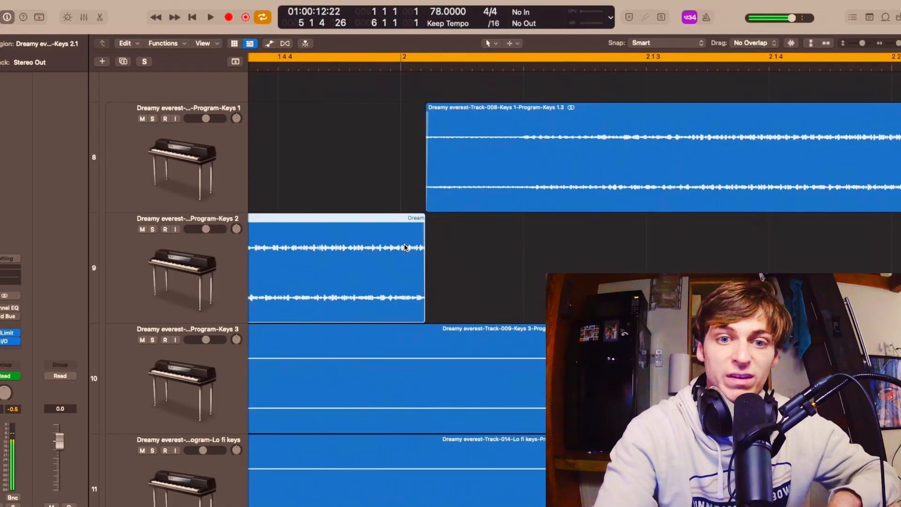
pyautogui.click(523, 157)
pyautogui.scroll(-5, 522, 158)
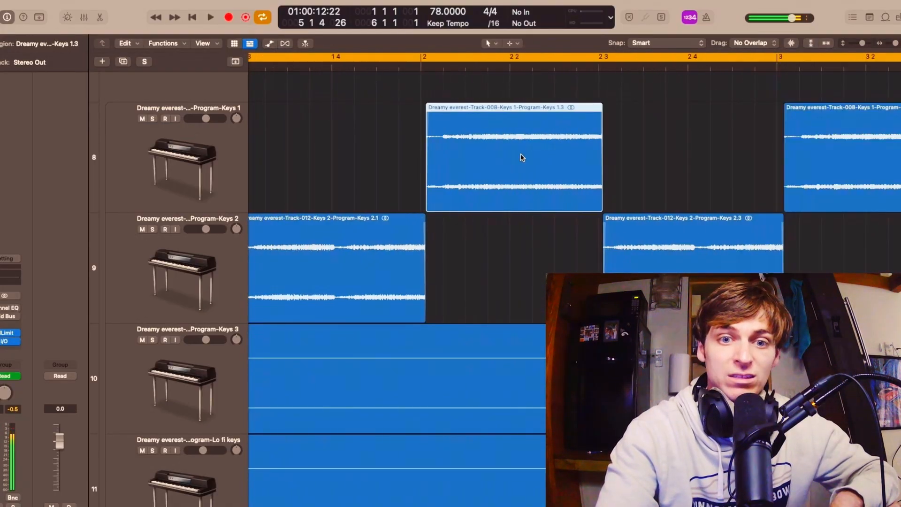
pyautogui.click(398, 252)
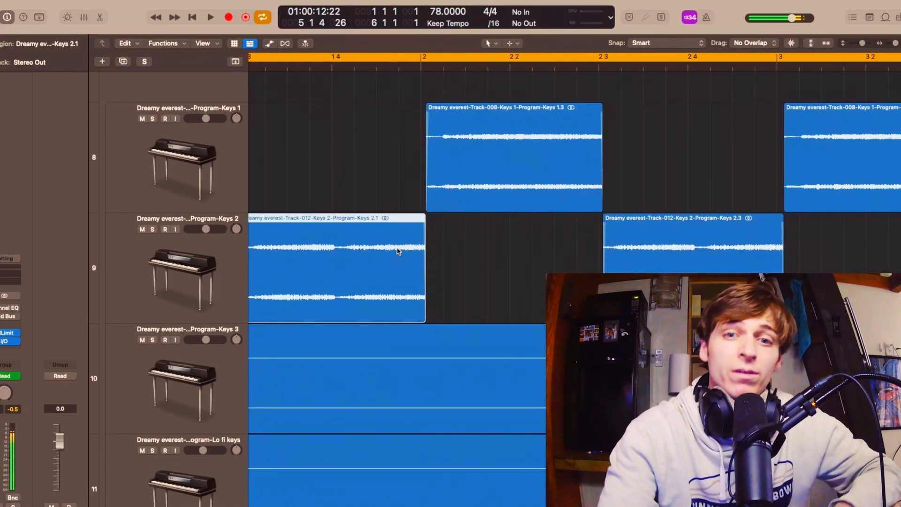
pyautogui.press('super+Left')
pyautogui.press('super+Left')
pyautogui.press('super+Left')
pyautogui.press('super+Left')
pyautogui.press('super+Left')
pyautogui.press('super+Left')
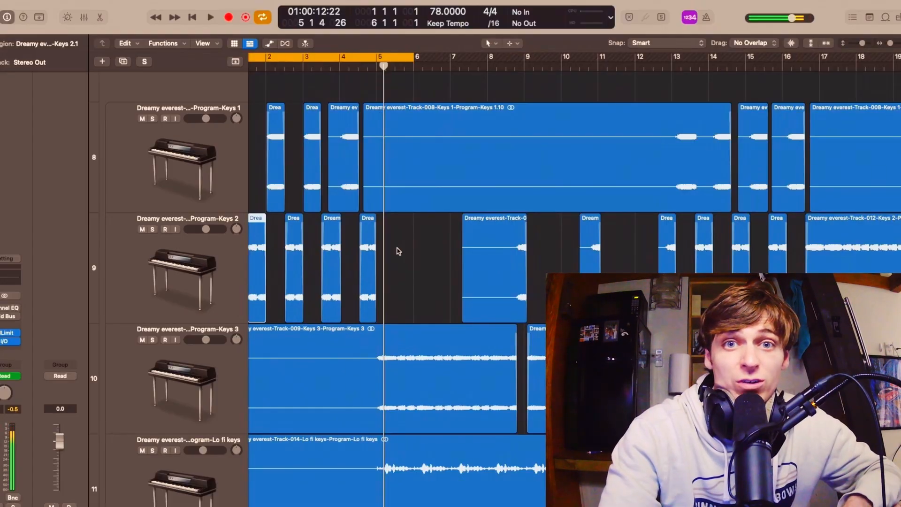
pyautogui.press('super+Right')
pyautogui.press('super+Right')
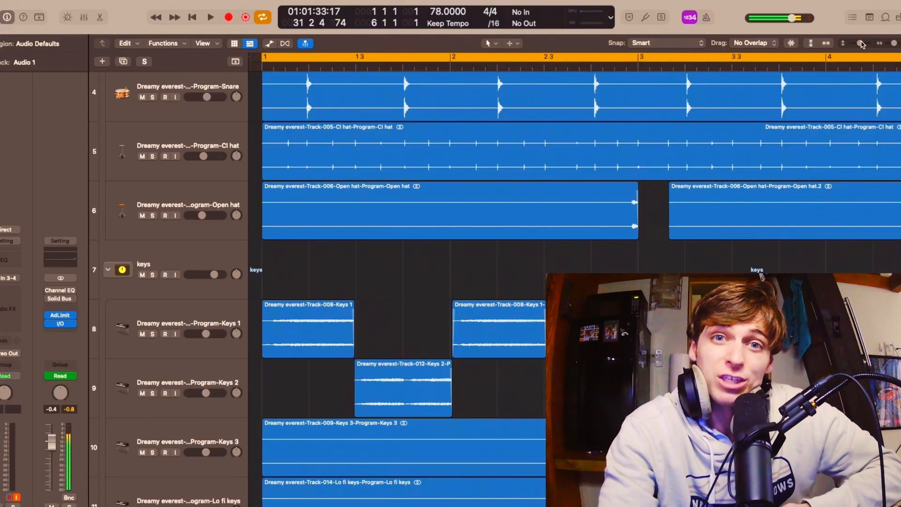
pyautogui.press('space')
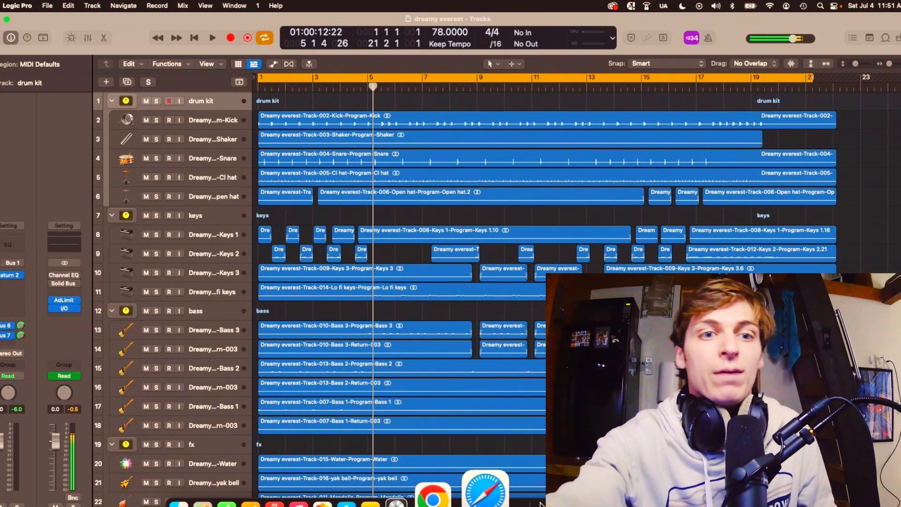
pyautogui.moveTo(856, 63); pyautogui.dragTo(854, 63)
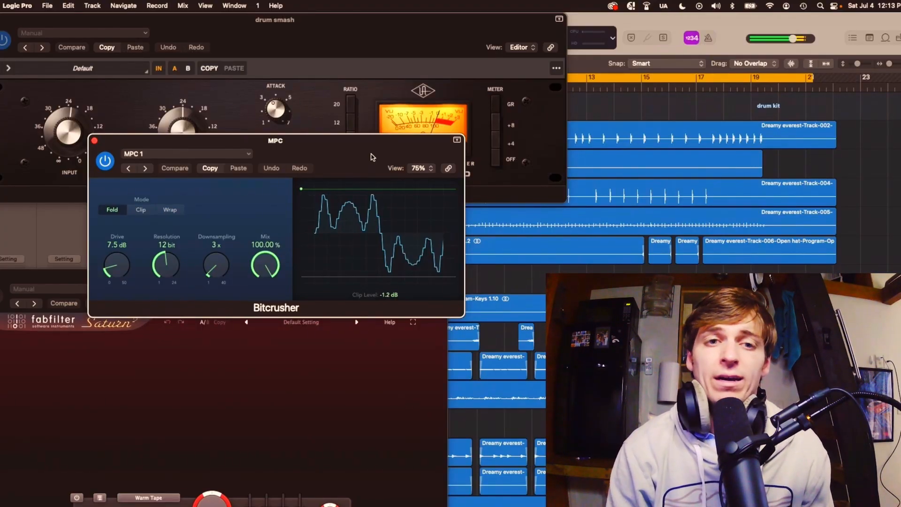
# Review the 1176 compressor on drum smash, Saturn 2 on the drum kit and the MPC Bitcrusher, repositioning the Bitcrusher window.
pyautogui.click(402, 29)
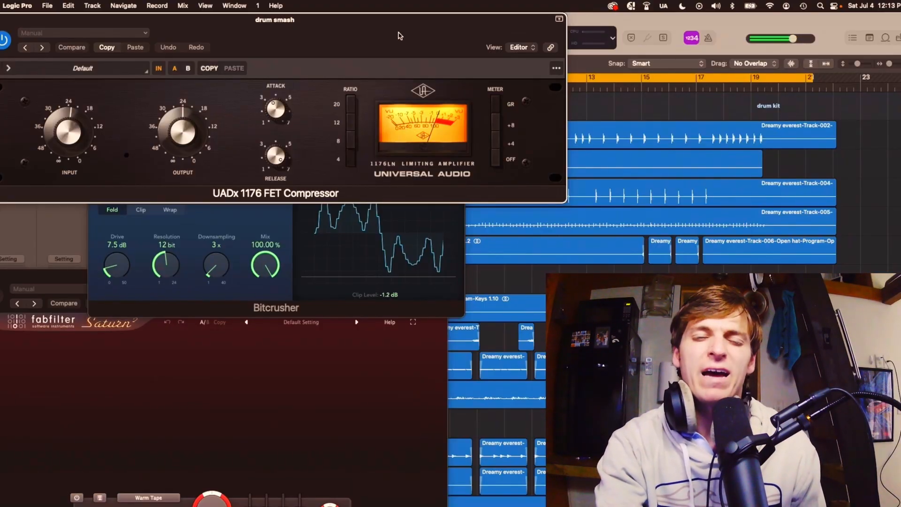
pyautogui.click(197, 391)
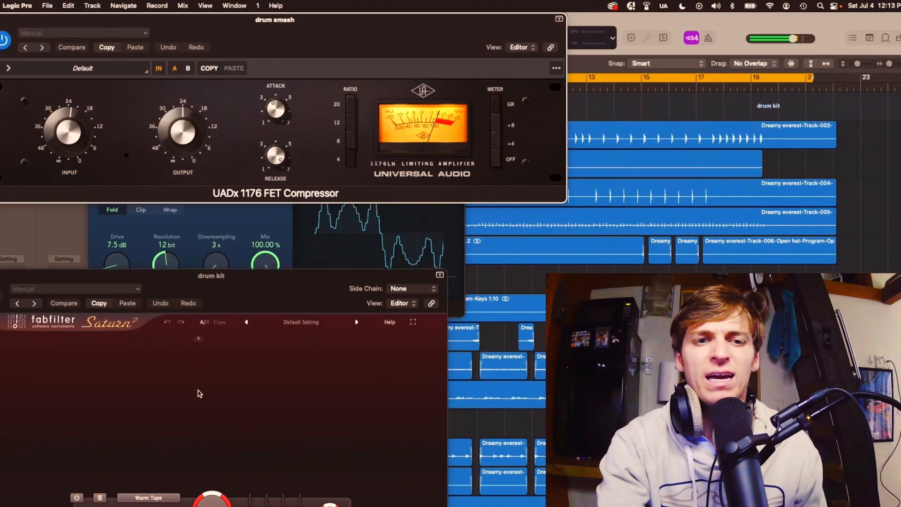
pyautogui.click(262, 214)
pyautogui.moveTo(293, 145); pyautogui.dragTo(266, 86)
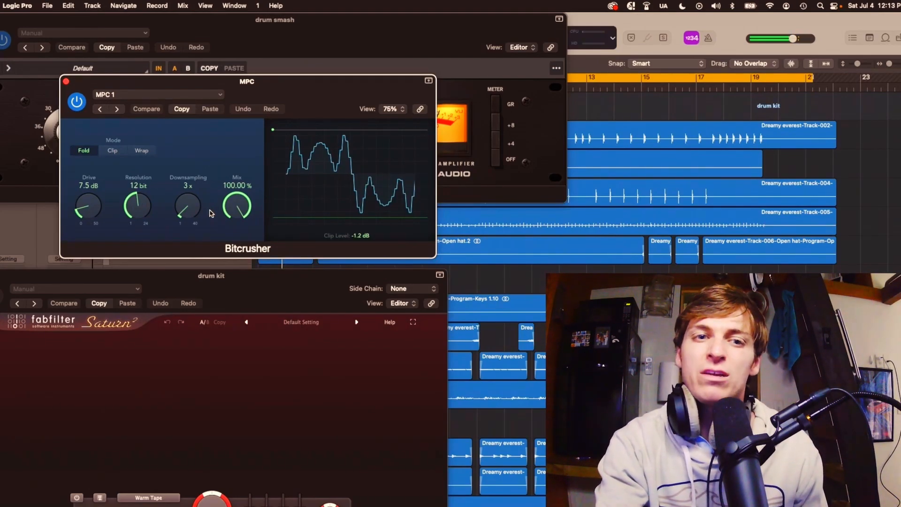
pyautogui.moveTo(250, 291); pyautogui.dragTo(319, 210)
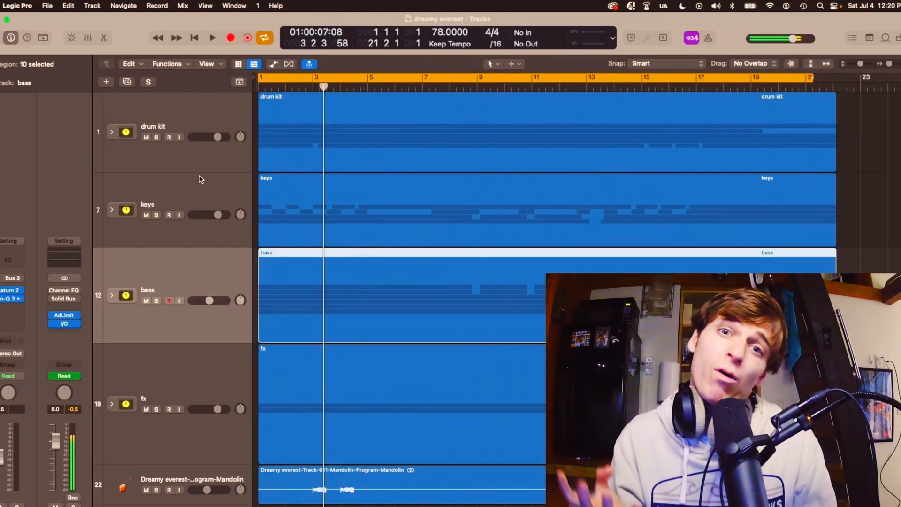
# Select the drum kit track stack and play the mixed arrangement to compare it with the unmixed MPC version.
pyautogui.click(193, 124)
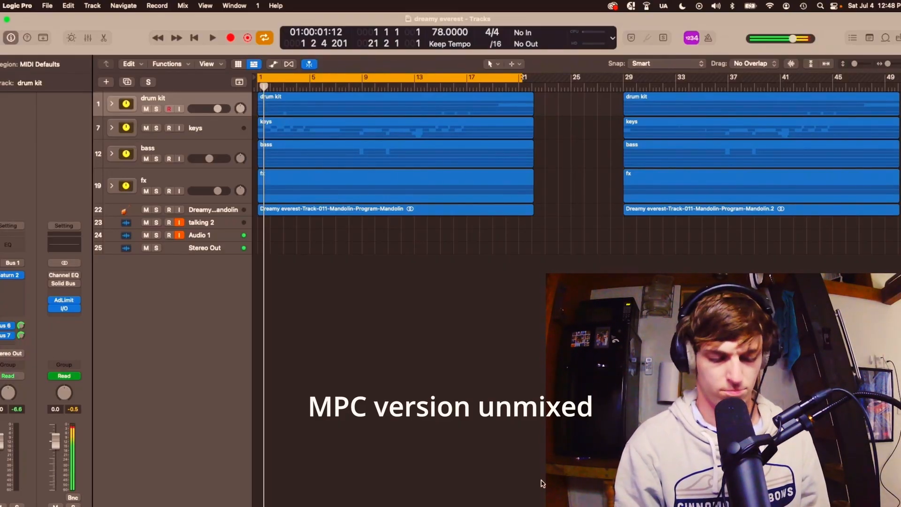
pyautogui.press('space')
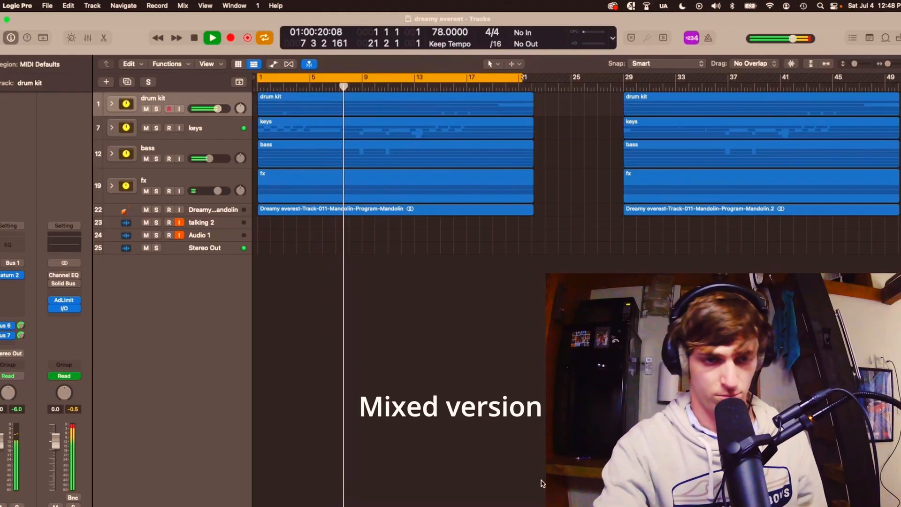
pyautogui.press('space')
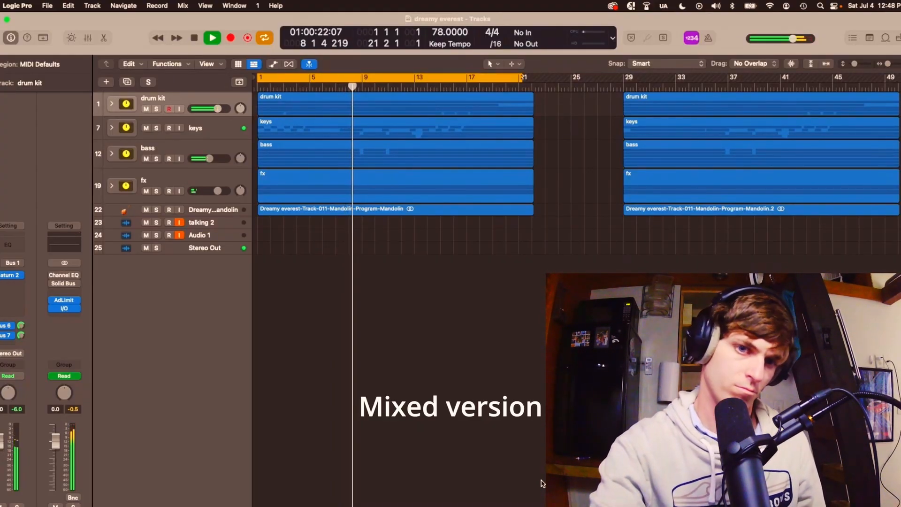